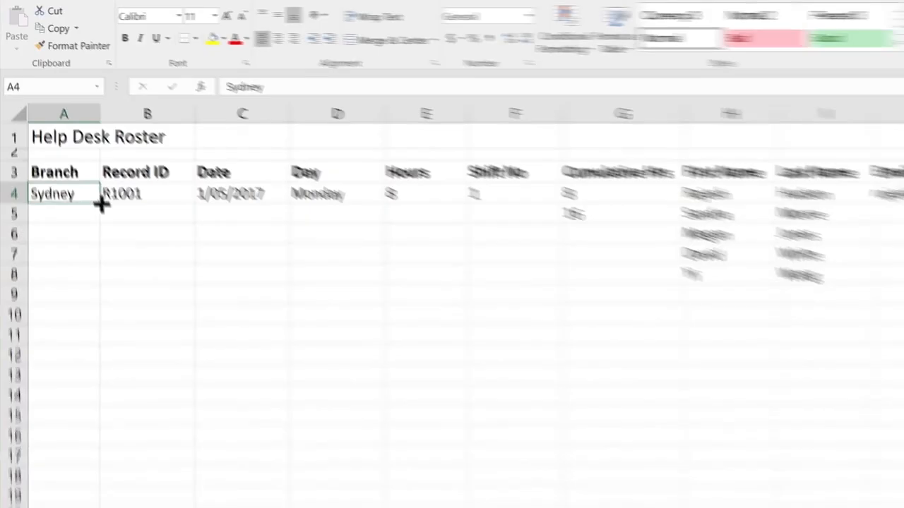
# Step: Fill the Branch value Sydney from A4 down to row 17
pyautogui.moveTo(210, 409); pyautogui.dragTo(213, 507)
pyautogui.moveTo(94, 324); pyautogui.dragTo(91, 436)
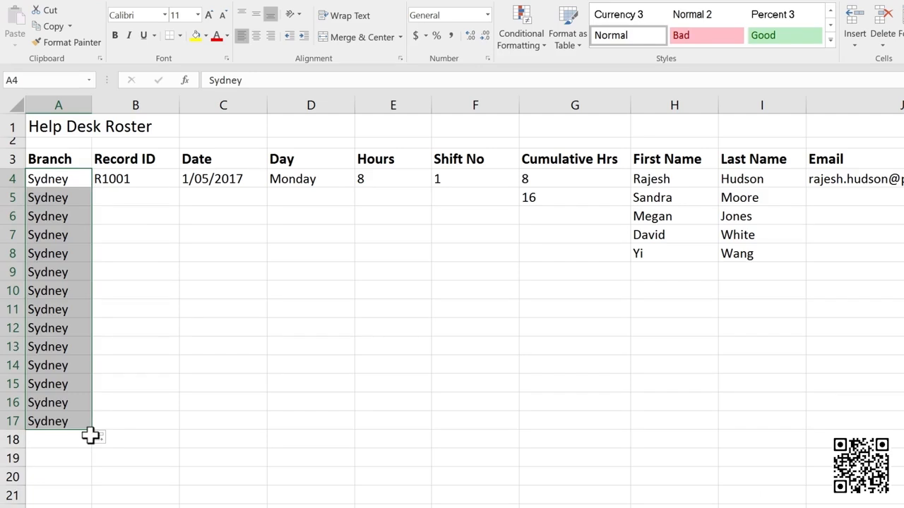
# Step: Fill the Record ID, Date and Day columns from row 4 down to row 17, one column at a time
pyautogui.click(155, 179)
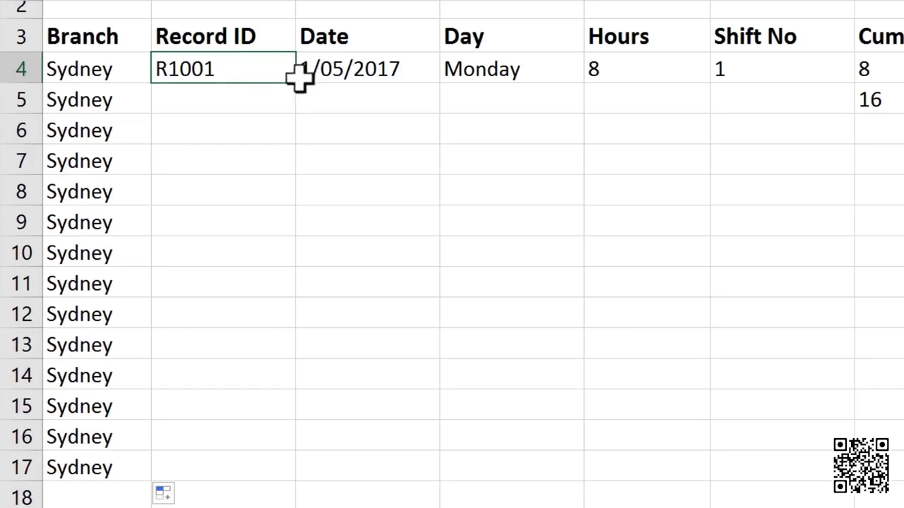
pyautogui.moveTo(299, 85); pyautogui.dragTo(288, 477)
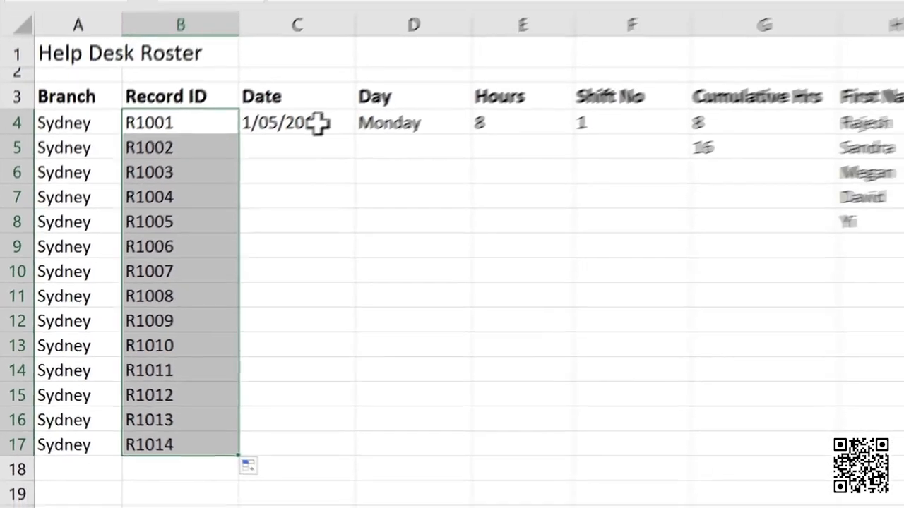
pyautogui.click(393, 68)
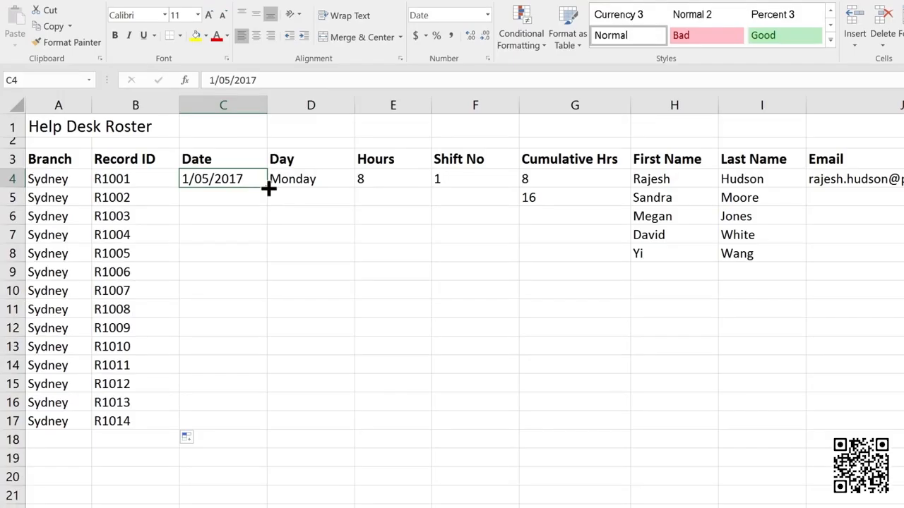
pyautogui.doubleClick(269, 186)
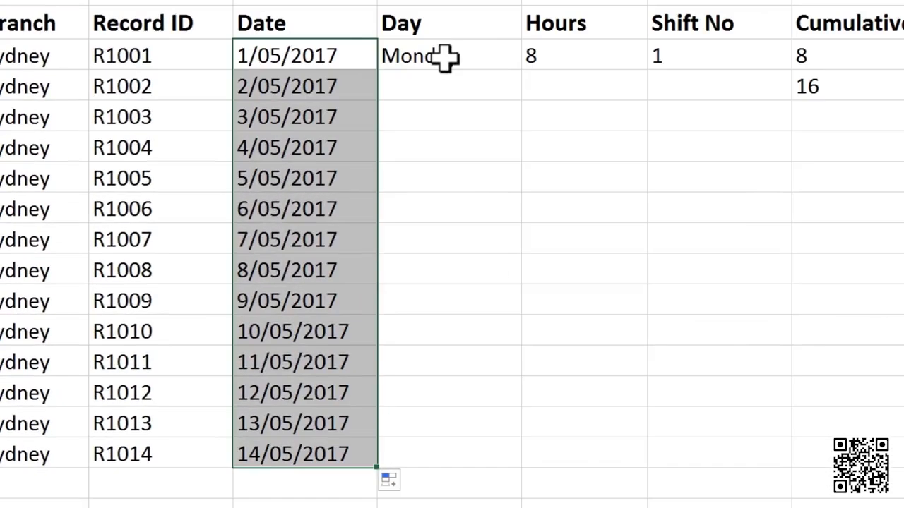
pyautogui.click(309, 179)
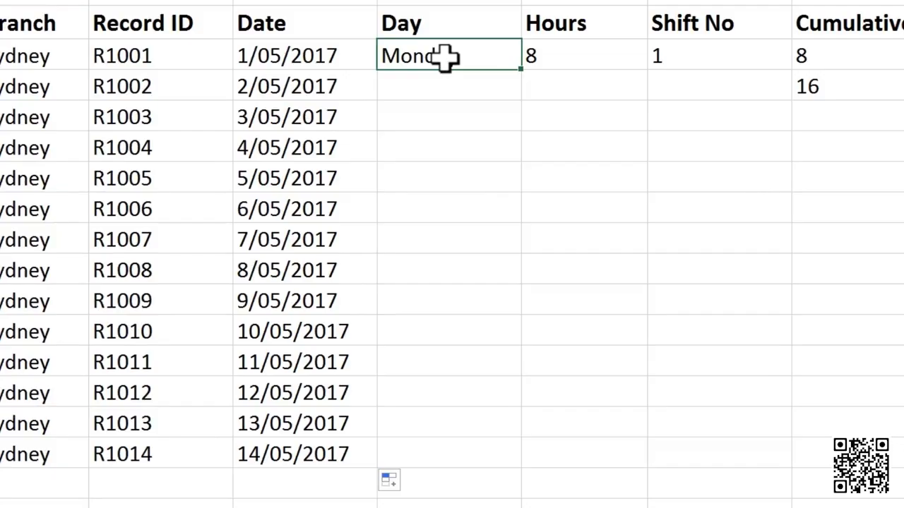
pyautogui.doubleClick(522, 70)
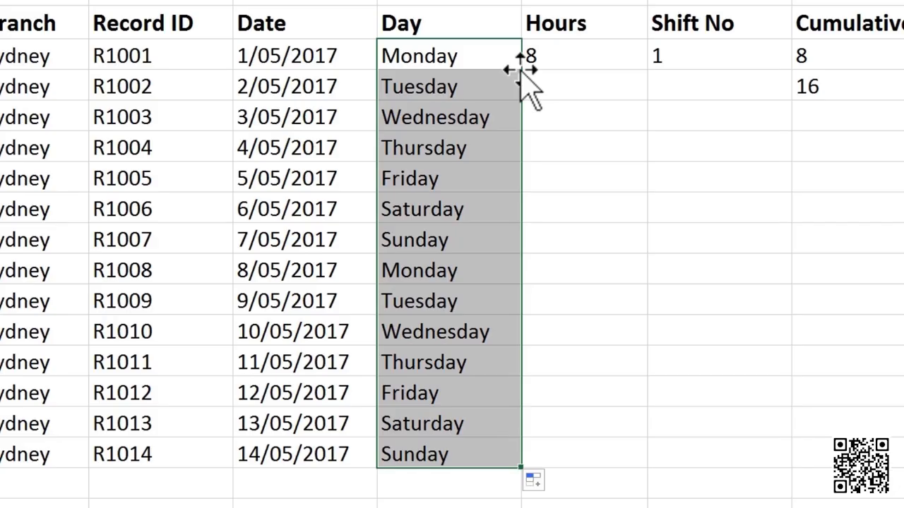
# Step: Undo the separate fills of the Day, Date and Record ID columns
pyautogui.hotkey('ctrl', 'z')
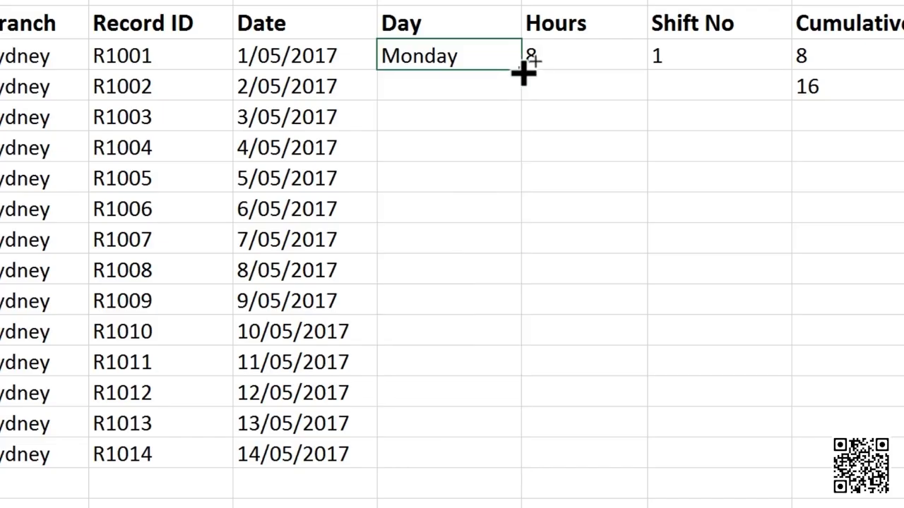
pyautogui.hotkey('ctrl', 'z')
pyautogui.hotkey('ctrl', 'z')
pyautogui.hotkey('ctrl', 'z')
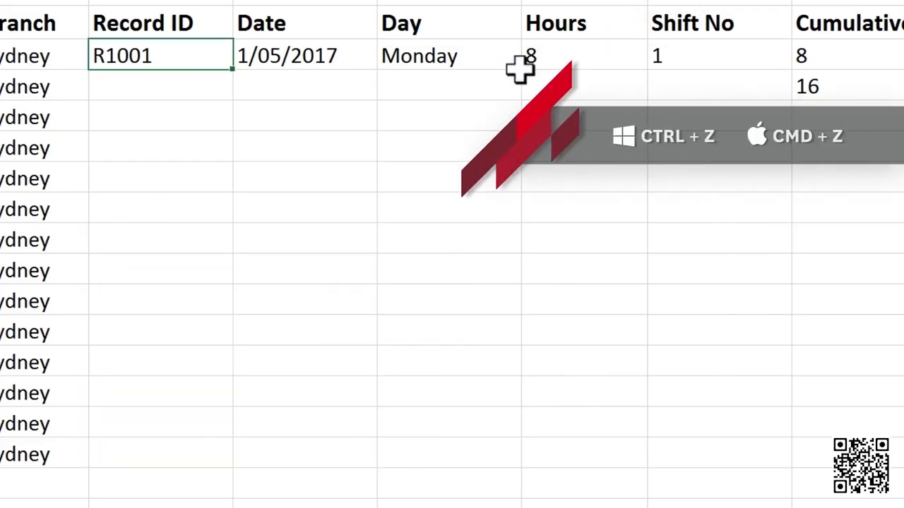
# Step: Fill Record ID, Date and Day together from B4:D4 down to row 17, and copy the Hours value down the same rows
pyautogui.moveTo(207, 53); pyautogui.dragTo(393, 44)
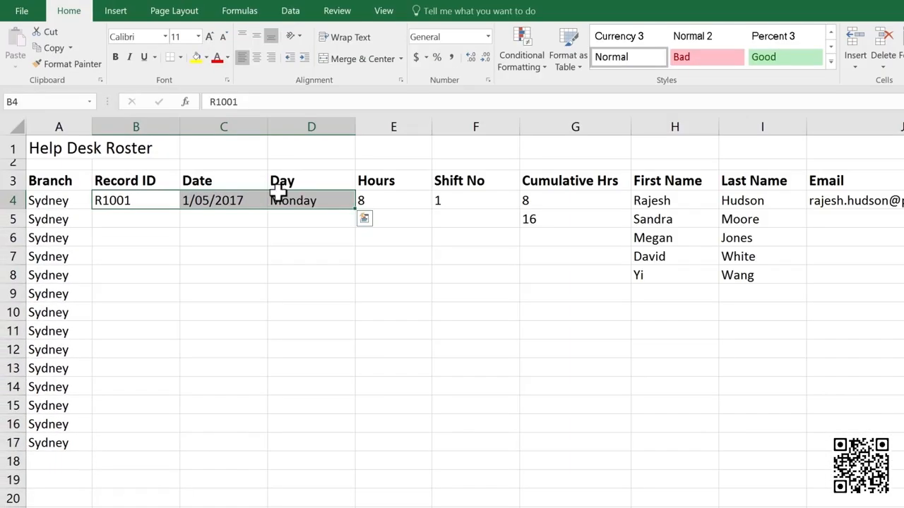
pyautogui.doubleClick(358, 210)
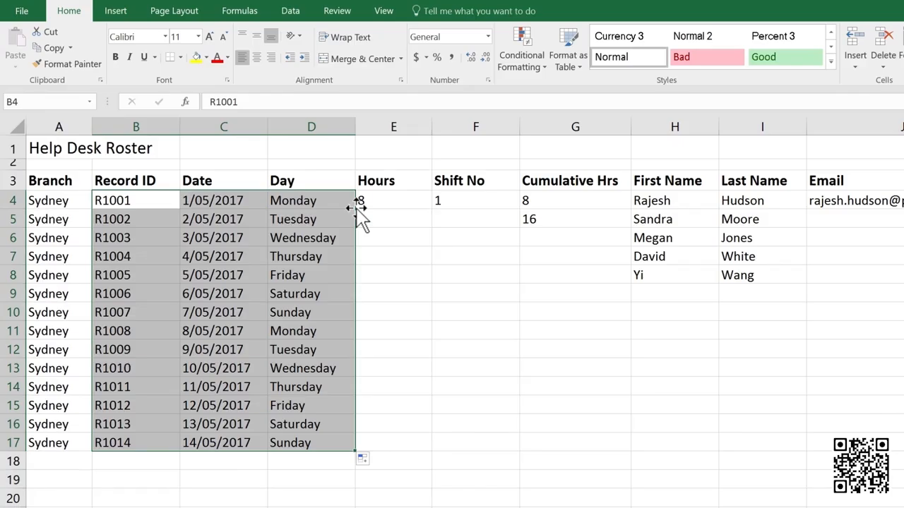
pyautogui.click(409, 201)
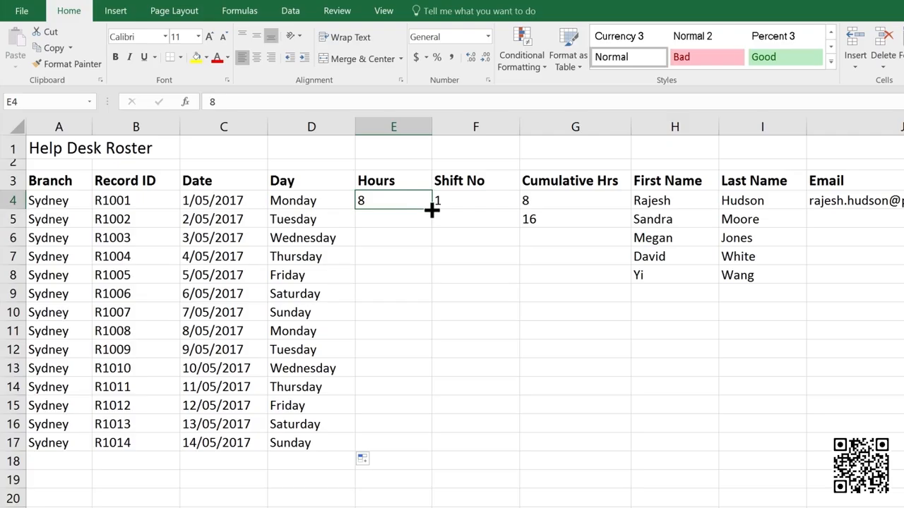
pyautogui.doubleClick(431, 210)
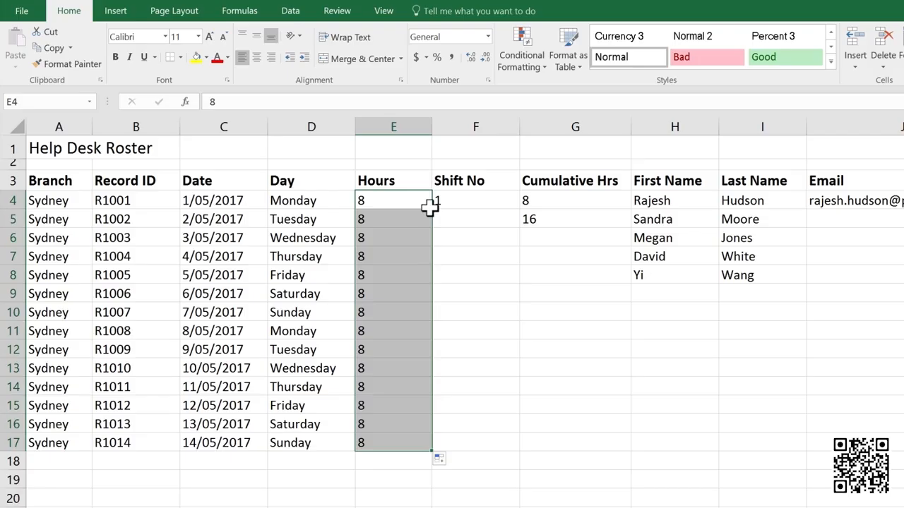
# Step: Fill the Shift No column from F4 down to row 17 as a series, using the Fill Series option
pyautogui.click(476, 201)
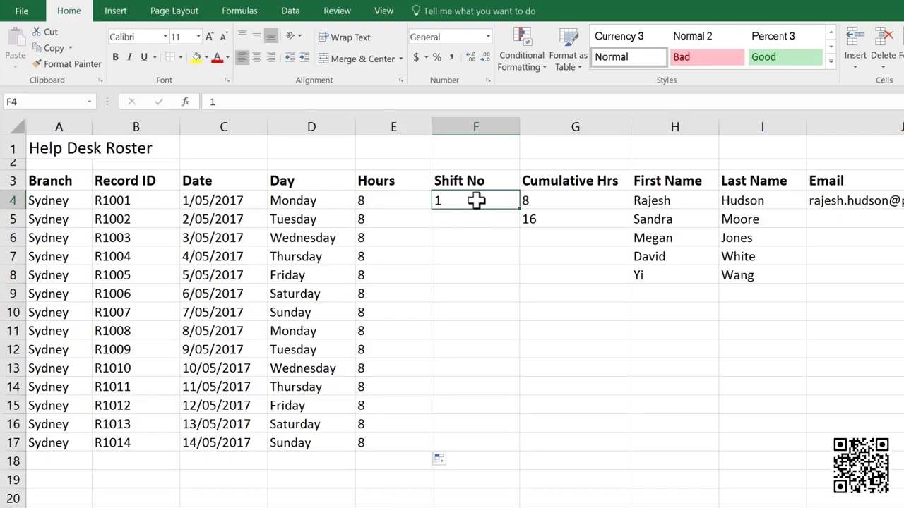
pyautogui.doubleClick(520, 210)
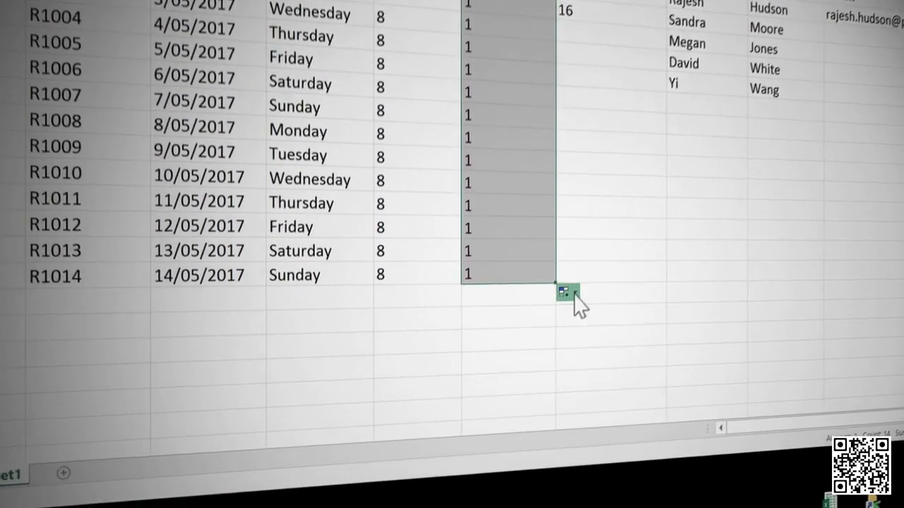
pyautogui.click(541, 344)
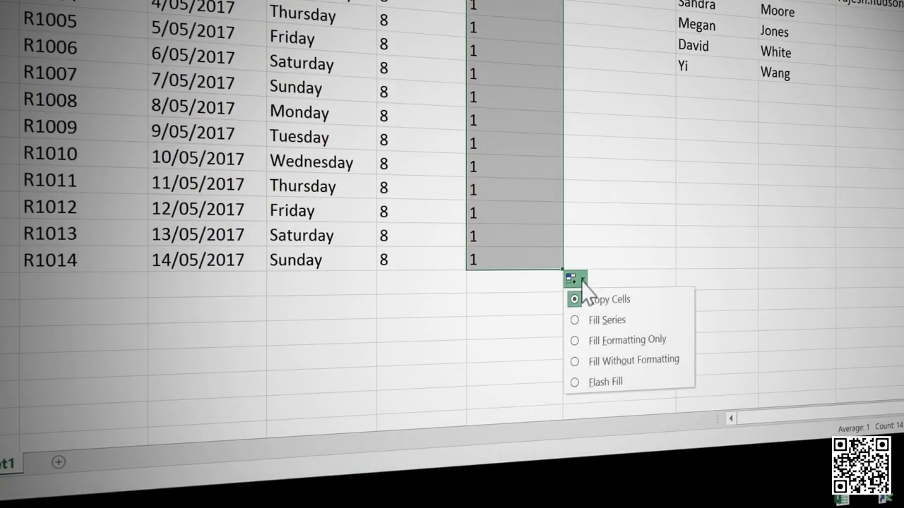
pyautogui.click(602, 321)
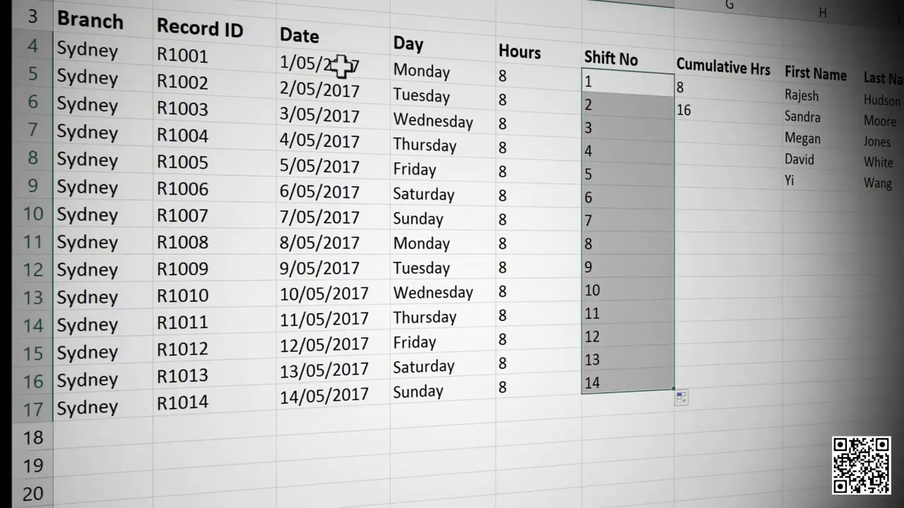
# Step: Refill the Date column from C4 down to row 17 and switch the fill to Copy Cells
pyautogui.click(343, 66)
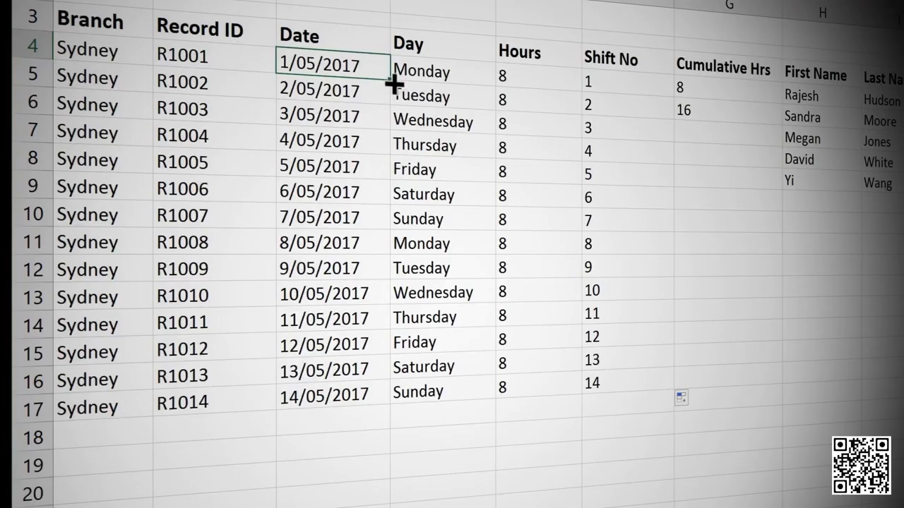
pyautogui.hotkey('ctrl', 'shift', 'Down')
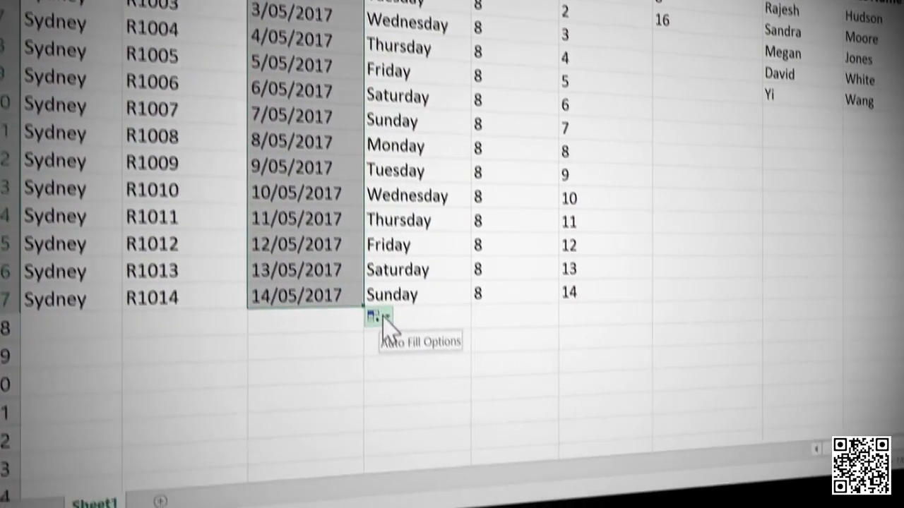
pyautogui.click(404, 394)
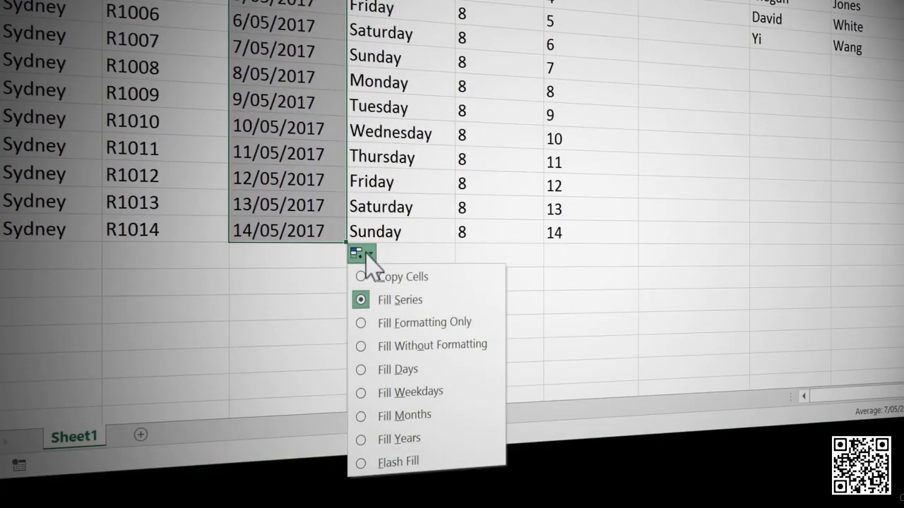
pyautogui.click(372, 278)
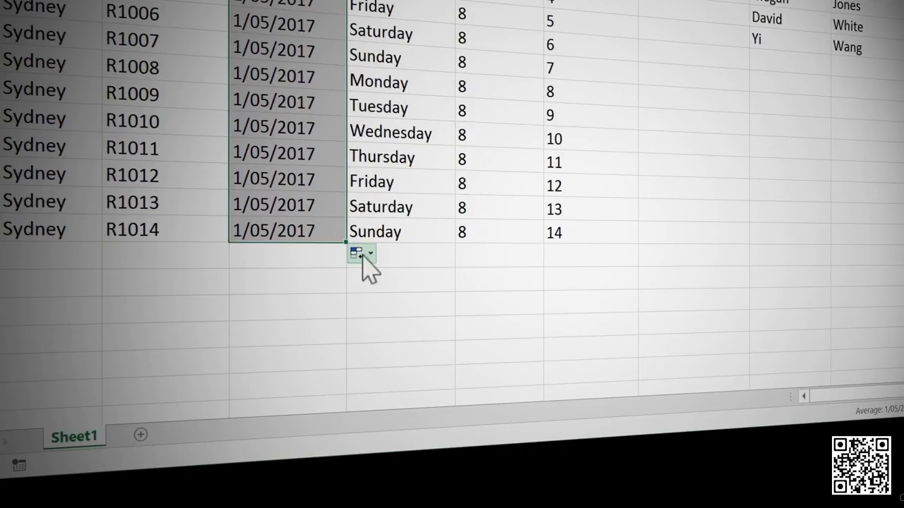
# Step: Try the Fill Weekdays option on the Date column and return the fill to Fill Series
pyautogui.click(370, 252)
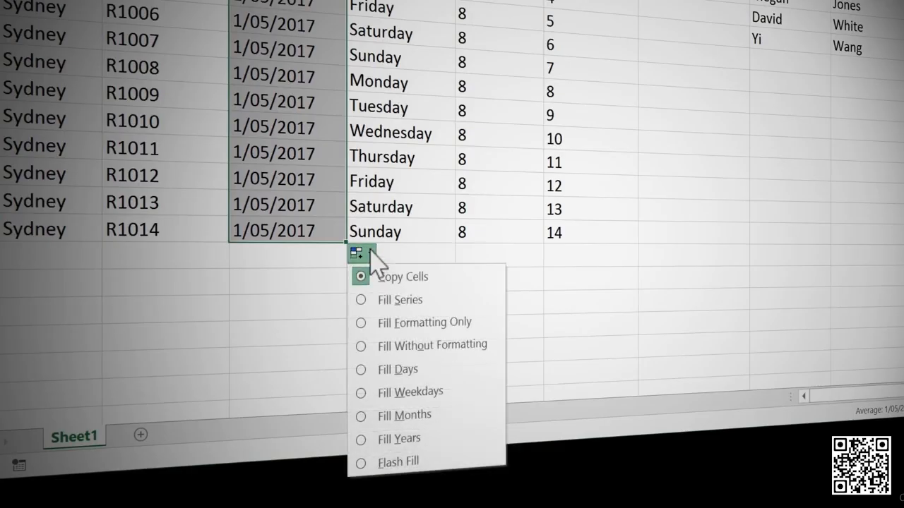
pyautogui.click(422, 393)
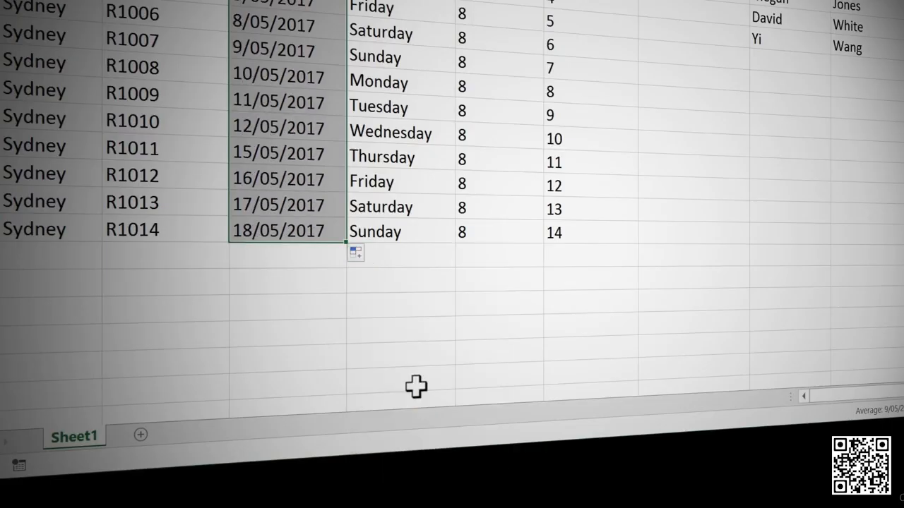
pyautogui.click(366, 260)
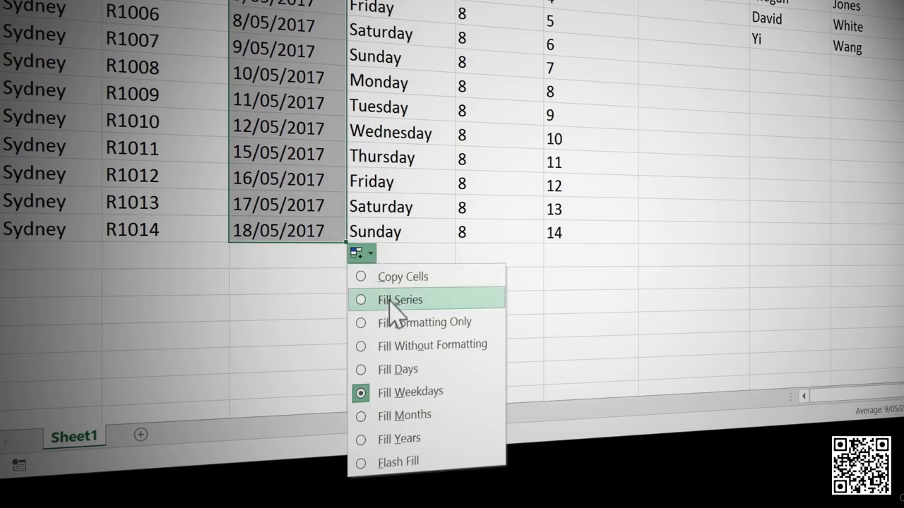
pyautogui.click(389, 300)
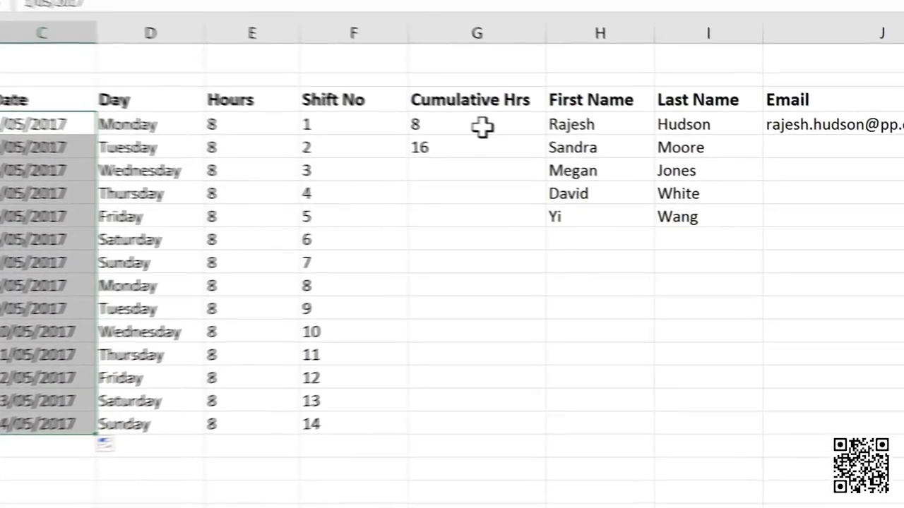
# Step: Extend the Cumulative Hrs series down to row 17, using 8 and 16 in G4:G5 as the pattern
pyautogui.click(482, 126)
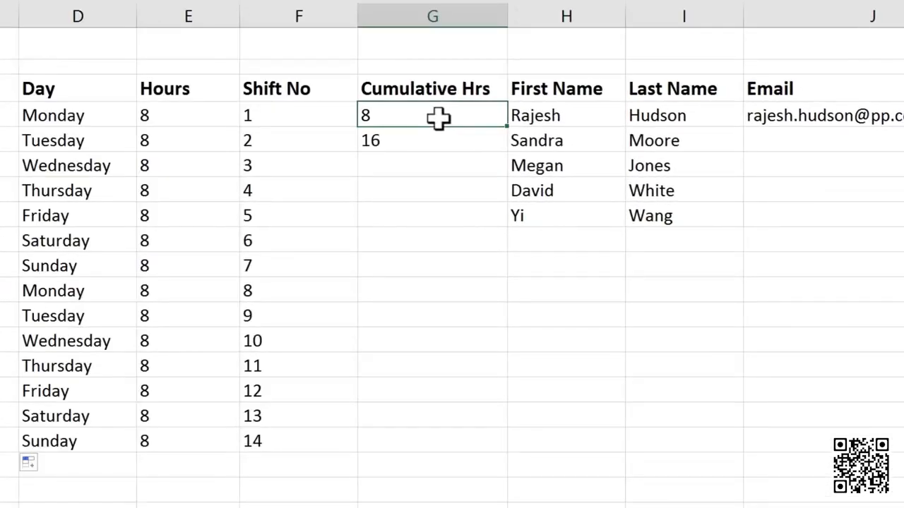
pyautogui.click(436, 144)
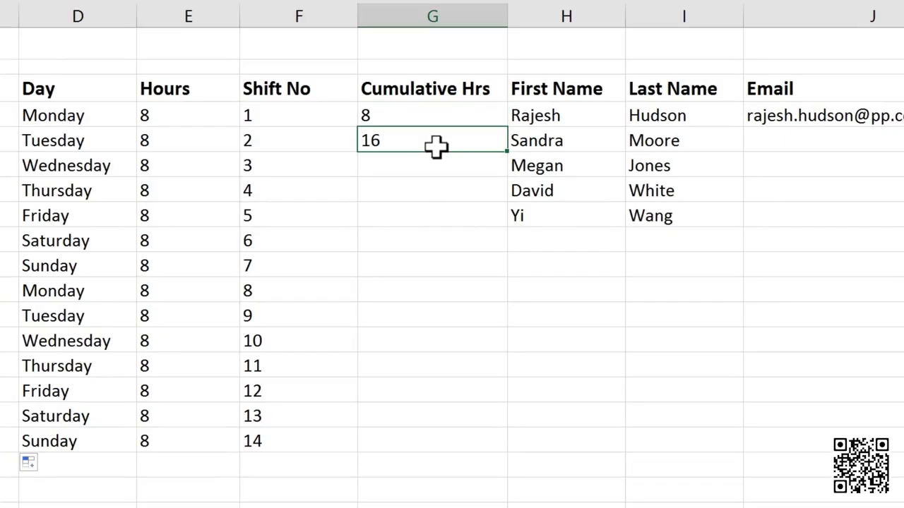
pyautogui.moveTo(443, 116); pyautogui.dragTo(438, 142)
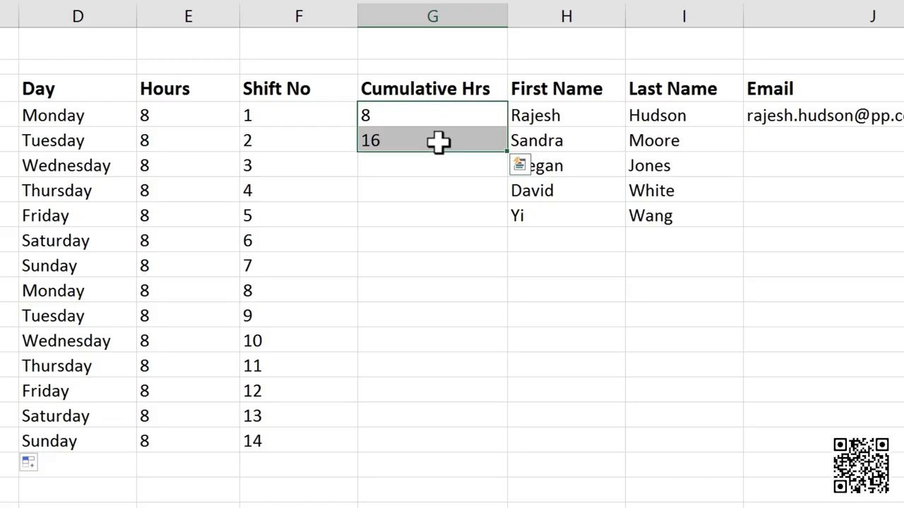
pyautogui.doubleClick(507, 152)
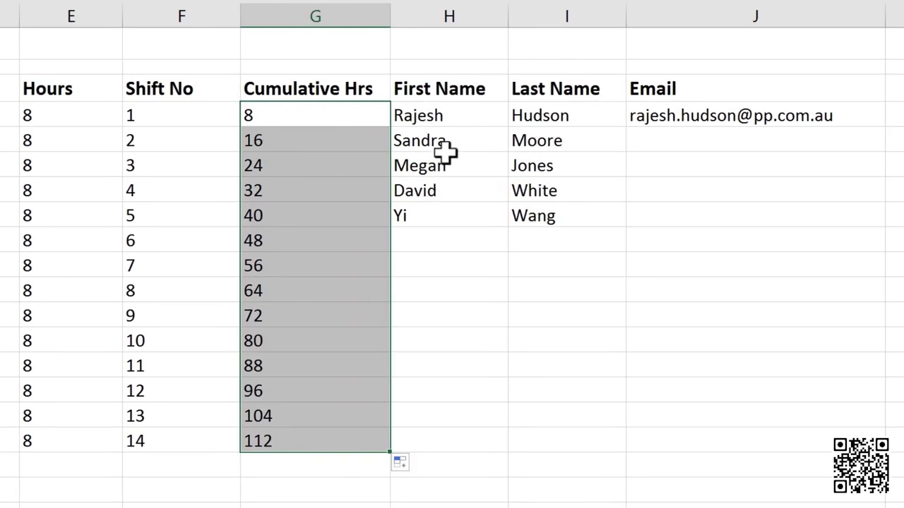
# Step: Repeat the five First Name and Last Name entries in H4:I8 down to row 17
pyautogui.moveTo(464, 115); pyautogui.dragTo(537, 205)
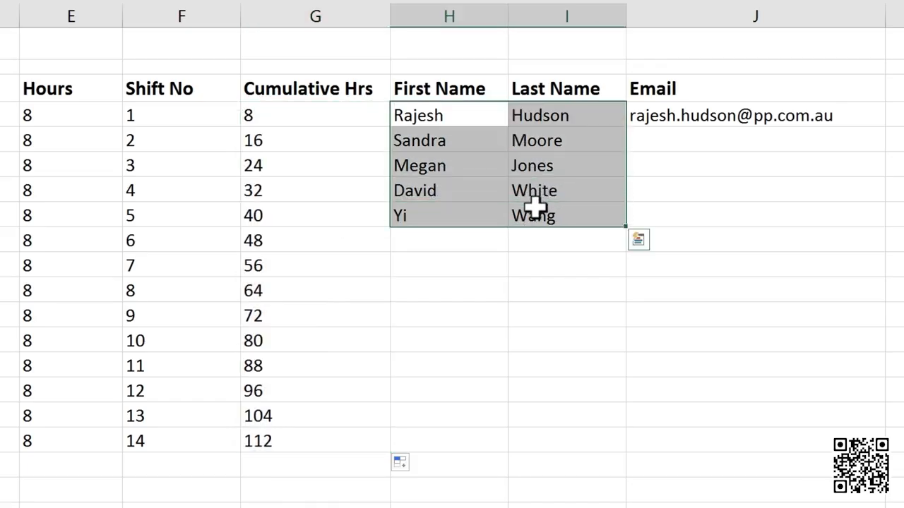
pyautogui.doubleClick(626, 226)
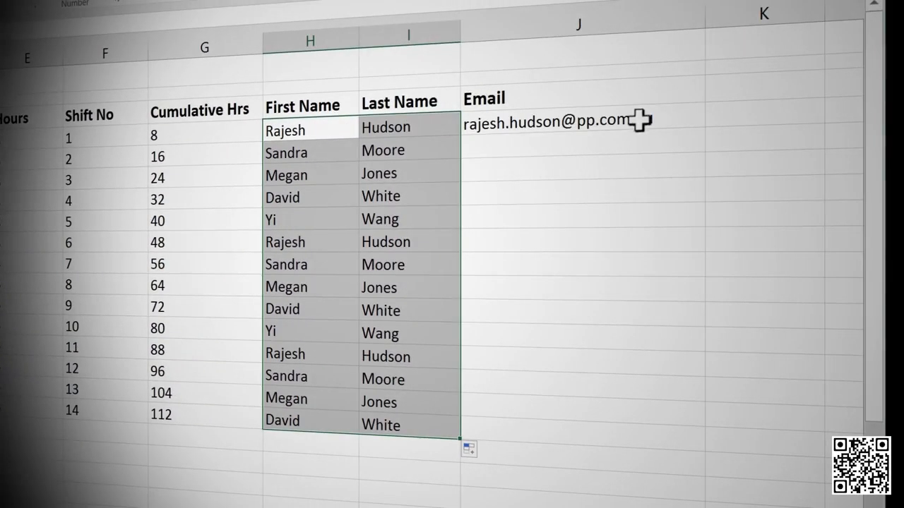
# Step: Fill the Email column from J4 down to row 17 with Flash Fill so each address follows its row's names
pyautogui.click(682, 118)
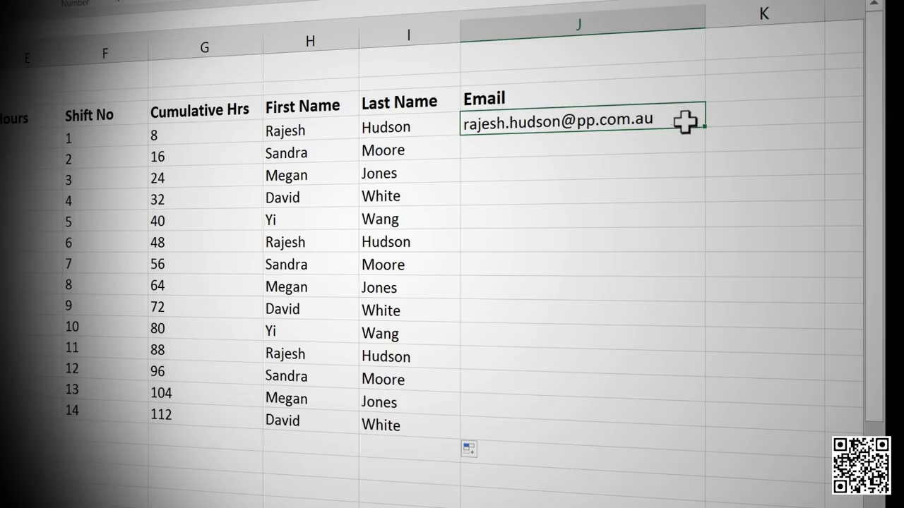
pyautogui.doubleClick(705, 130)
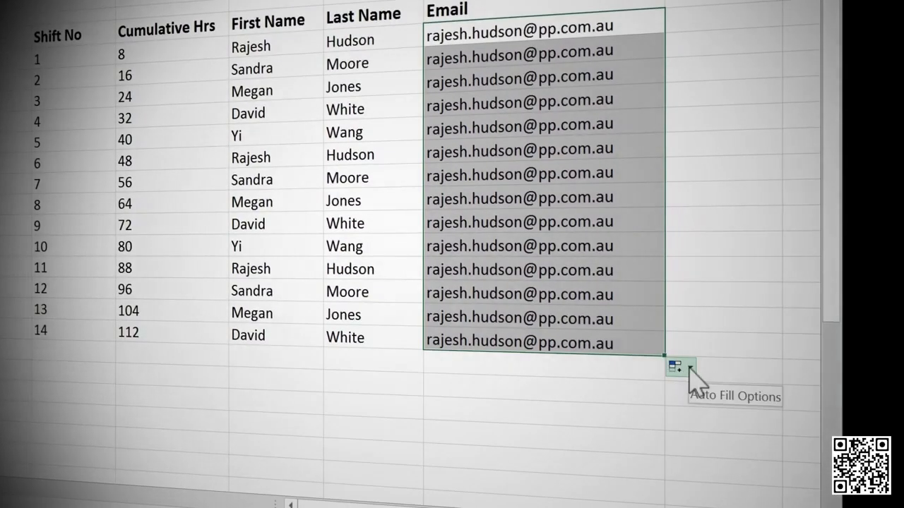
pyautogui.click(690, 368)
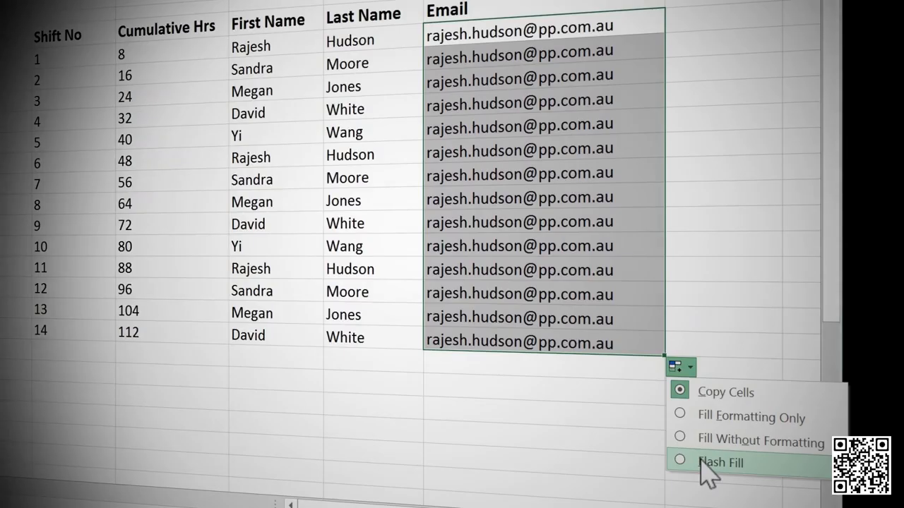
pyautogui.click(701, 460)
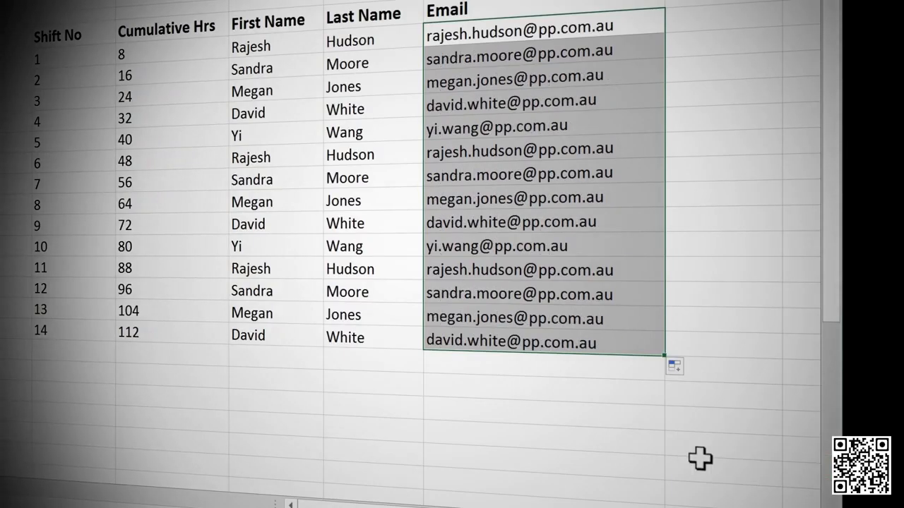